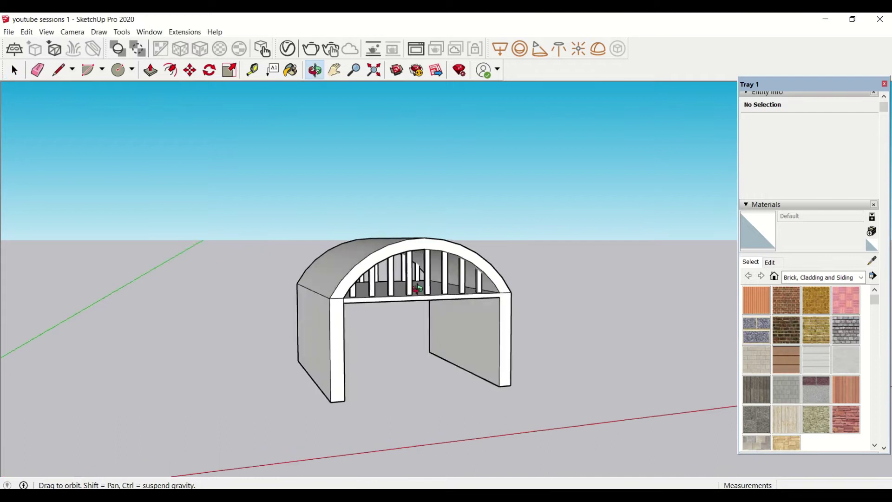
{"action": "mouse_move", "coordinate": [285, 308]}
{"action": "middle_mouse_down"}
{"action": "mouse_move", "coordinate": [390, 301]}
{"action": "mouse_move", "coordinate": [716, 316]}
{"action": "mouse_move", "coordinate": [694, 327]}
{"action": "middle_mouse_up"}
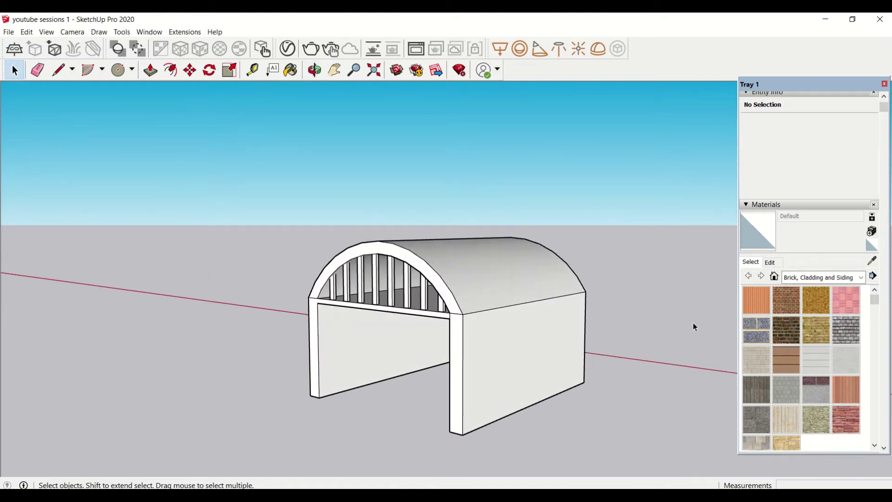
{"action": "middle_click_drag", "start_coordinate": [411, 348], "coordinate": [506, 328]}
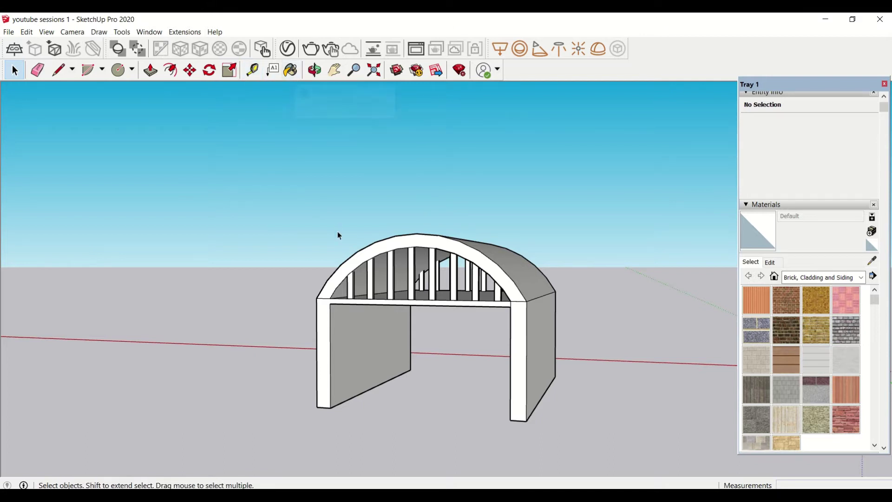
{"action": "middle_click_drag", "start_coordinate": [421, 270], "coordinate": [388, 272]}
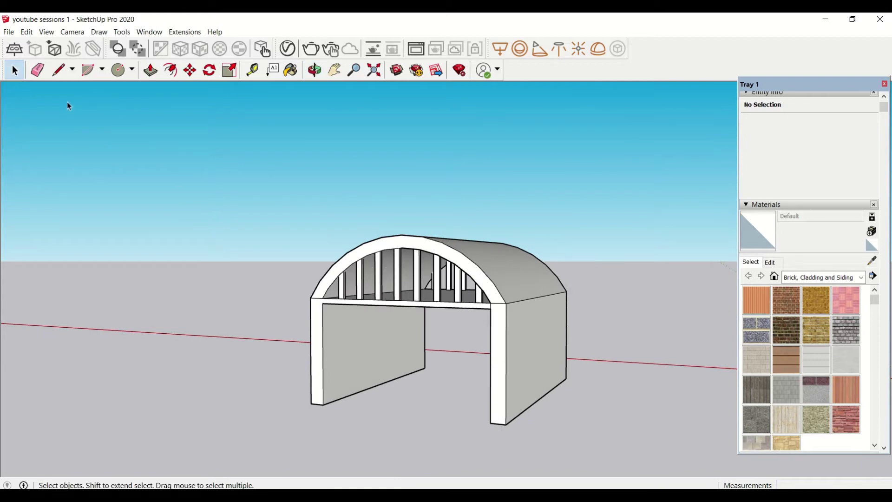
Step: Draw a 10" by 20' rectangle on the ground beside the finished arched model
{"action": "left_click", "coordinate": [132, 71]}
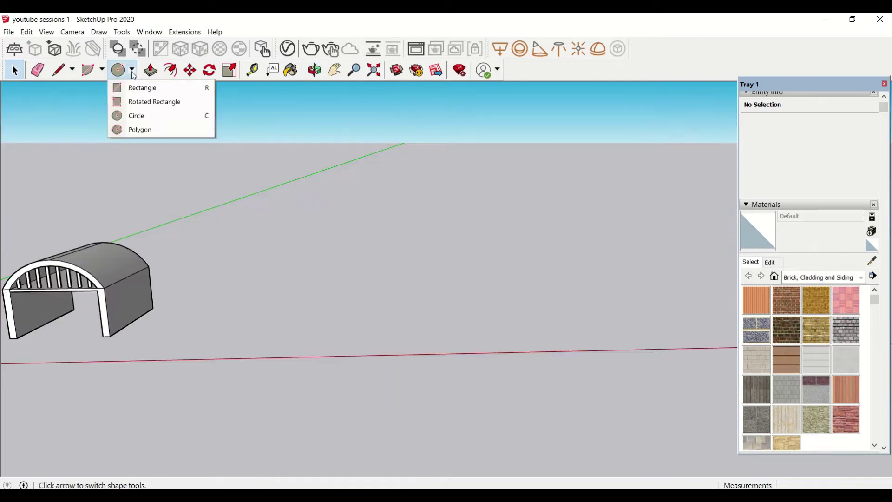
{"action": "left_click", "coordinate": [131, 90]}
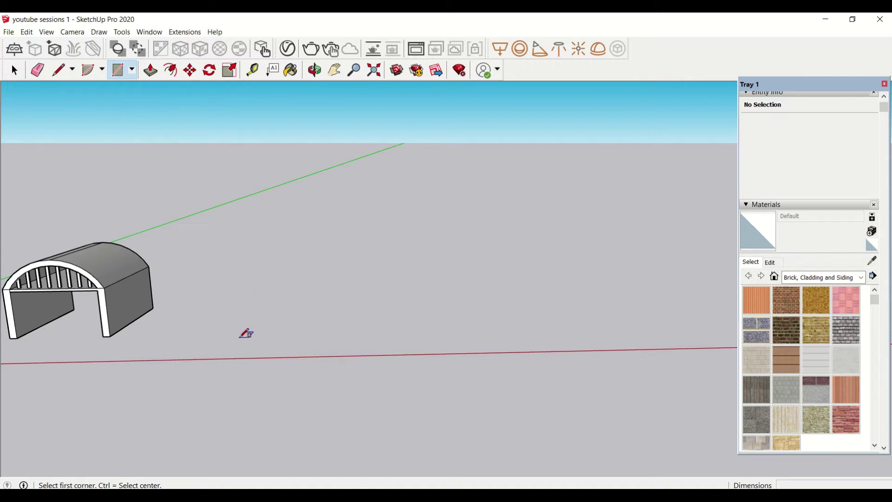
{"action": "middle_click_drag", "start_coordinate": [244, 332], "coordinate": [182, 392]}
{"action": "scroll", "coordinate": [233, 314], "scroll_direction": "up", "scroll_amount": 3}
{"action": "left_click", "coordinate": [207, 322]}
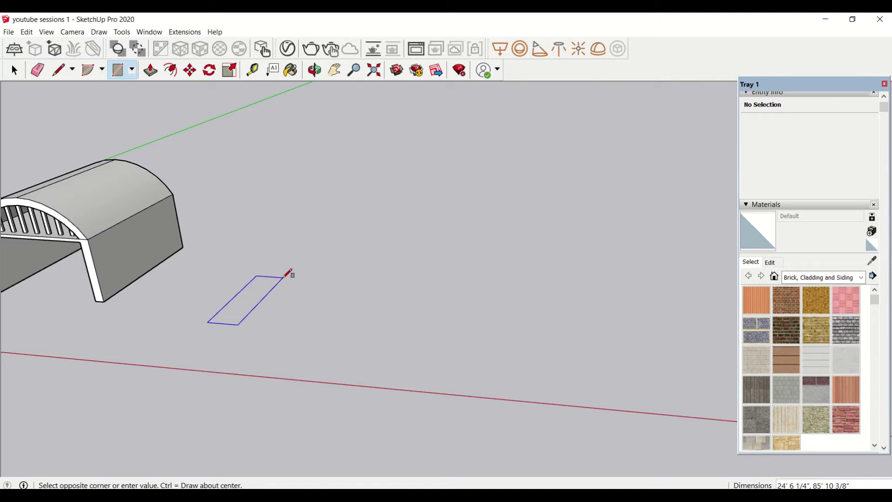
{"action": "type", "text": "10\",20'"}
{"action": "key", "text": "Return"}
Step: Reverse the face of the long narrow rectangle
{"action": "scroll", "coordinate": [209, 322], "scroll_direction": "up", "scroll_amount": 10}
{"action": "middle_click_drag", "start_coordinate": [228, 313], "coordinate": [249, 342]}
{"action": "key", "text": "space"}
{"action": "right_click", "coordinate": [256, 307]}
{"action": "left_click", "coordinate": [294, 405]}
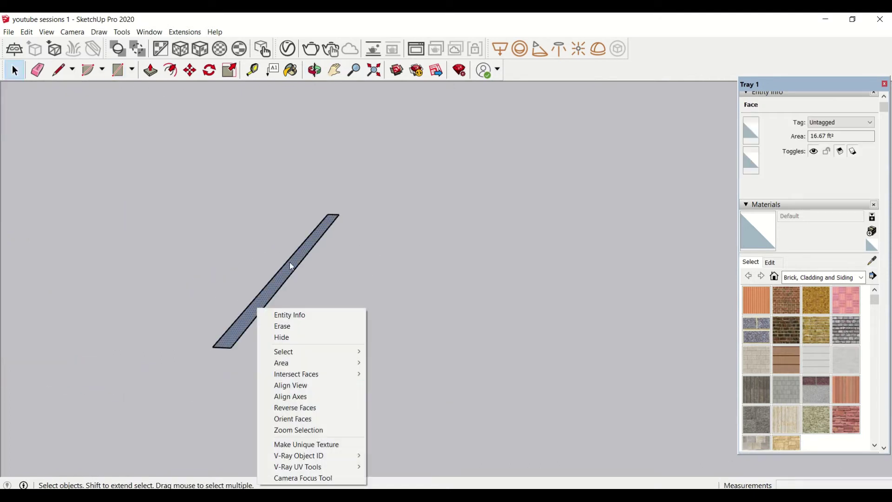
Step: Extrude the rectangle upward 10'6" with Push/Pull to form a wall
{"action": "key", "text": "p"}
{"action": "left_click", "coordinate": [239, 332]}
{"action": "type", "text": "10'6\""}
{"action": "key", "text": "Return"}
Step: Make the whole wall a group and copy it along the red axis as a second parallel wall
{"action": "triple_click", "coordinate": [291, 265]}
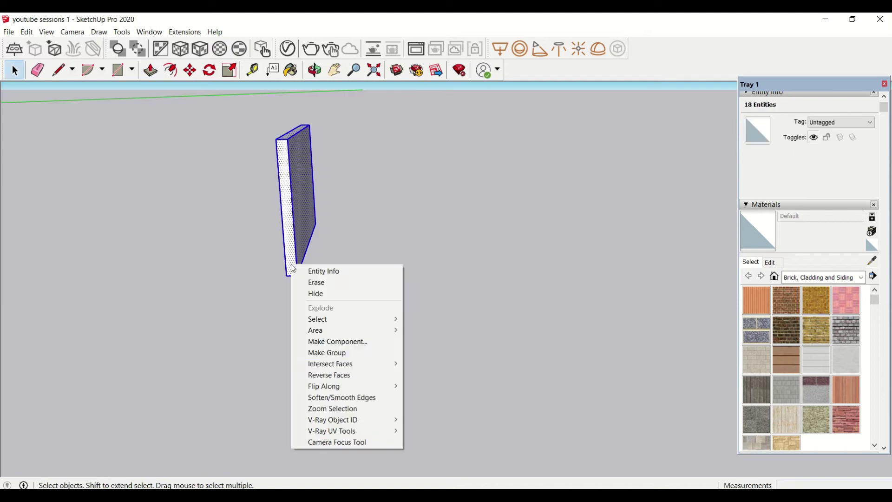
{"action": "right_click", "coordinate": [291, 265]}
{"action": "left_click", "coordinate": [325, 353]}
{"action": "key", "text": "m"}
{"action": "key", "text": "ctrl"}
{"action": "left_click", "coordinate": [284, 276]}
{"action": "left_click", "coordinate": [494, 266]}
Step: Draw a straight line connecting the midpoints of the two walls' inner top edges
{"action": "middle_click_drag", "start_coordinate": [494, 267], "coordinate": [371, 251]}
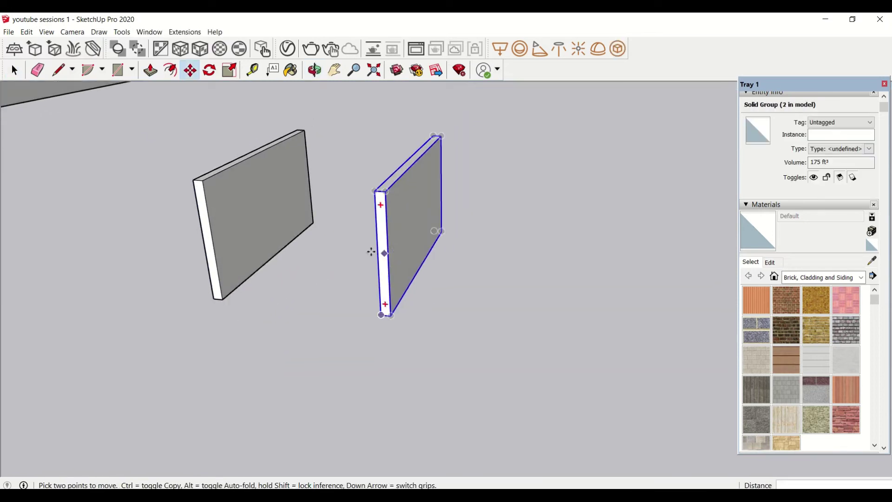
{"action": "scroll", "coordinate": [253, 192], "scroll_direction": "up", "scroll_amount": 2}
{"action": "scroll", "coordinate": [252, 192], "scroll_direction": "down", "scroll_amount": 2}
{"action": "middle_click_drag", "start_coordinate": [249, 194], "coordinate": [339, 215]}
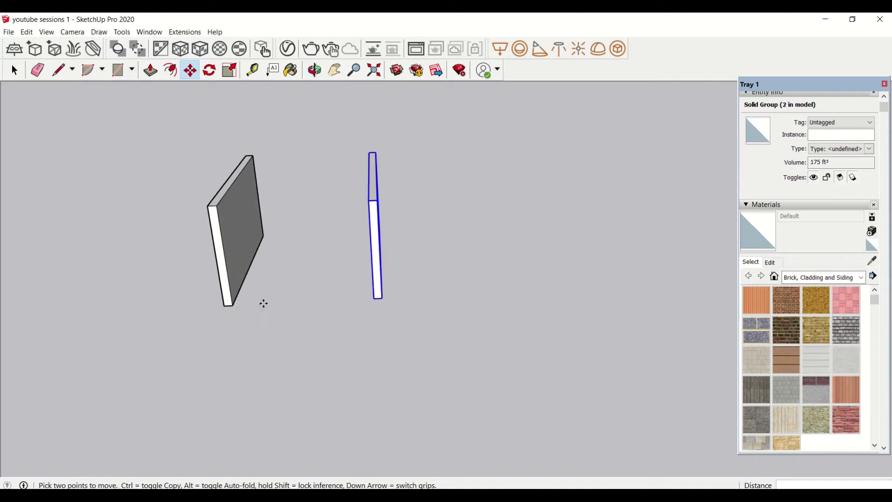
{"action": "middle_click_drag", "start_coordinate": [264, 303], "coordinate": [107, 75]}
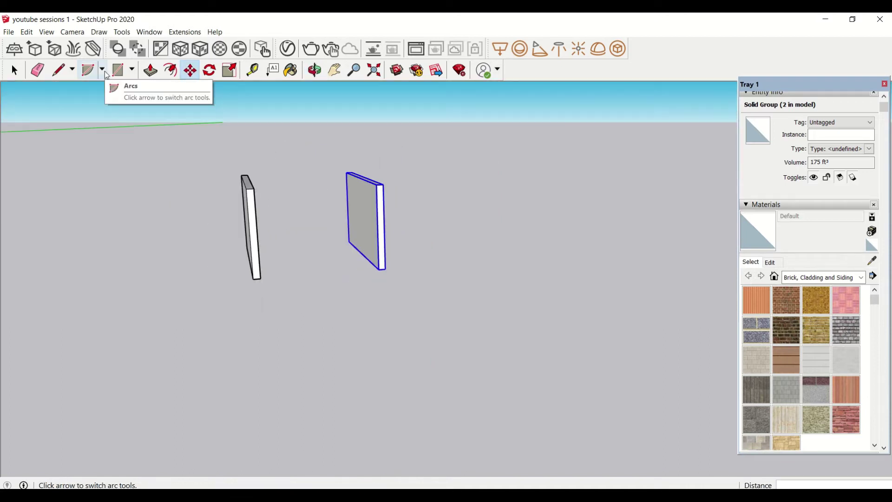
{"action": "middle_click_drag", "start_coordinate": [284, 188], "coordinate": [254, 209]}
{"action": "scroll", "coordinate": [264, 223], "scroll_direction": "up", "scroll_amount": 5}
{"action": "key", "text": "l"}
{"action": "left_click", "coordinate": [260, 245]}
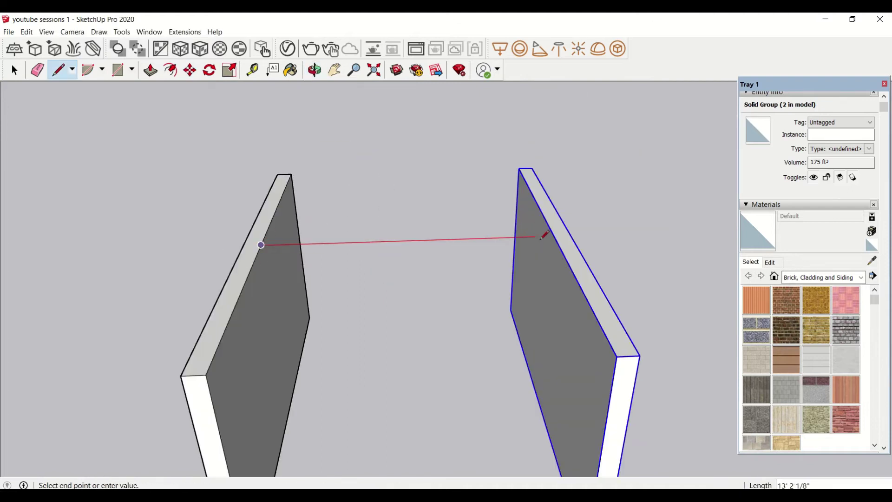
{"action": "left_click", "coordinate": [555, 236]}
Step: Draw a 3' vertical line upward from the midpoint of the connecting line
{"action": "left_click", "coordinate": [409, 241]}
{"action": "middle_click_drag", "start_coordinate": [409, 241], "coordinate": [408, 240]}
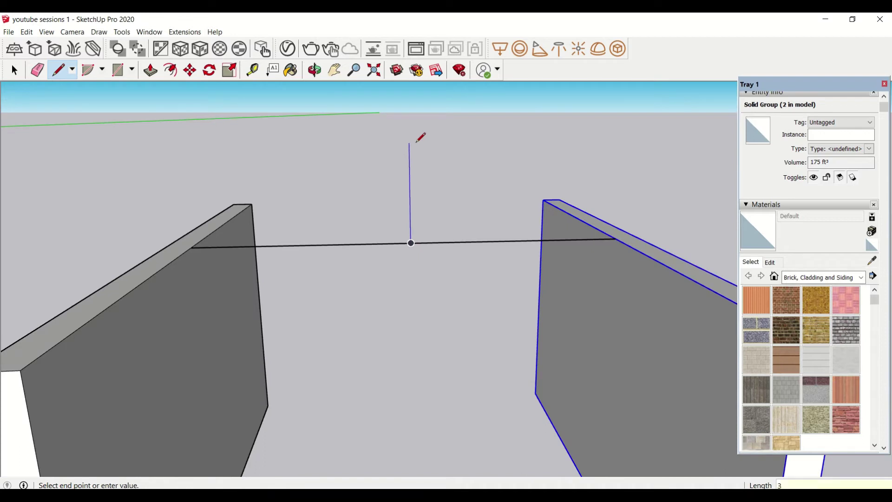
{"action": "left_click", "coordinate": [409, 151]}
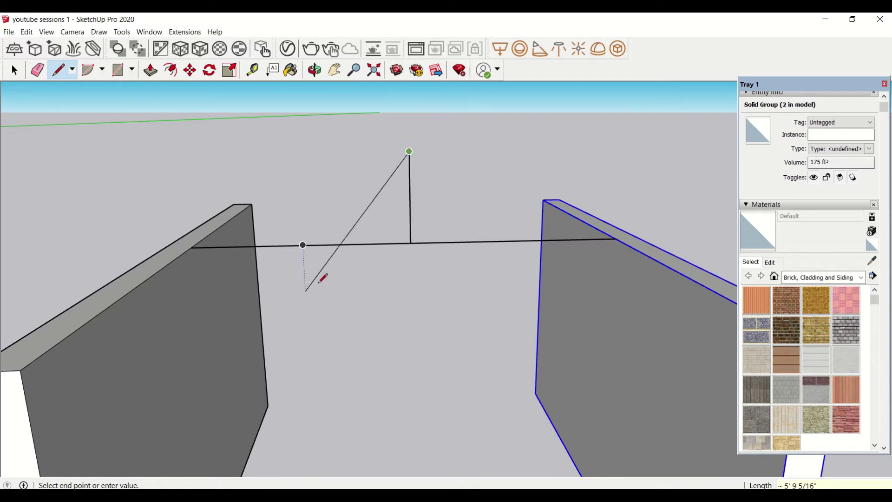
{"action": "key", "text": "Escape"}
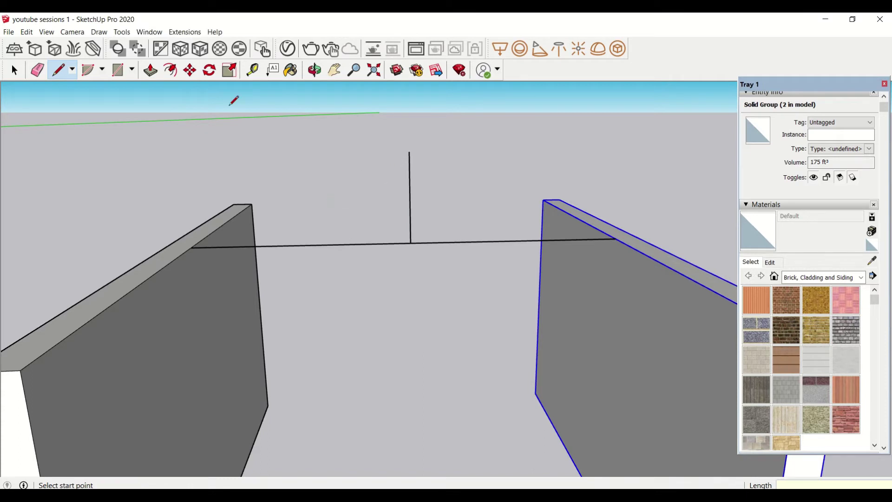
Step: Draw a 3 Point Arc between the connecting line's ends, passing through the top of the vertical line
{"action": "left_click", "coordinate": [103, 71]}
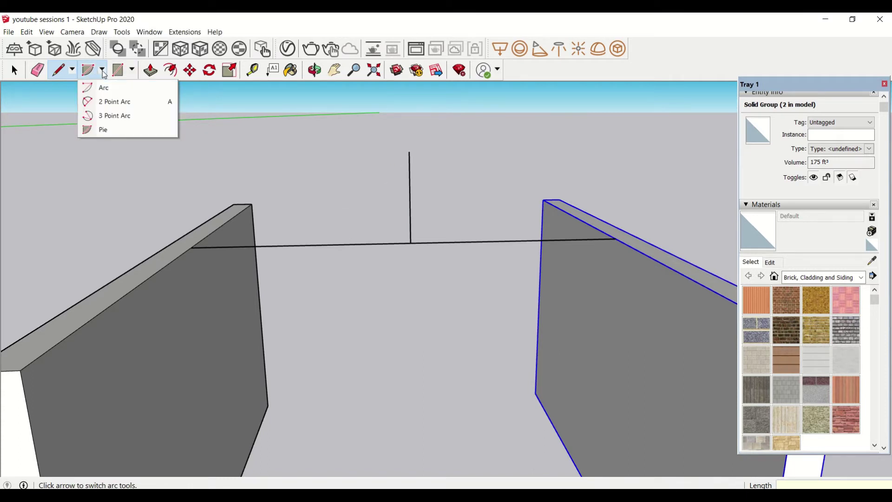
{"action": "left_click", "coordinate": [121, 115]}
{"action": "left_click", "coordinate": [191, 248]}
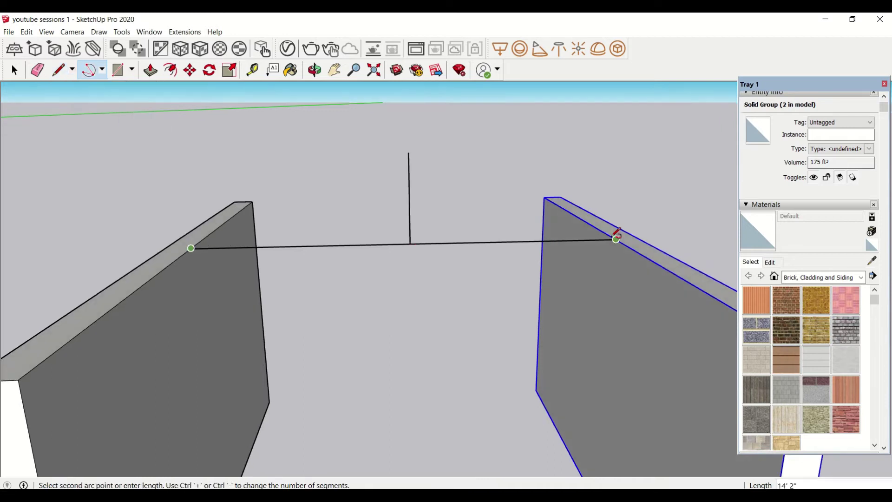
{"action": "left_click", "coordinate": [409, 152]}
{"action": "middle_click_drag", "start_coordinate": [617, 238], "coordinate": [623, 149]}
{"action": "left_click", "coordinate": [619, 211]}
Step: Offset the arc outward to the outer top edges of the walls
{"action": "middle_click_drag", "start_coordinate": [619, 211], "coordinate": [453, 331]}
{"action": "key", "text": "space"}
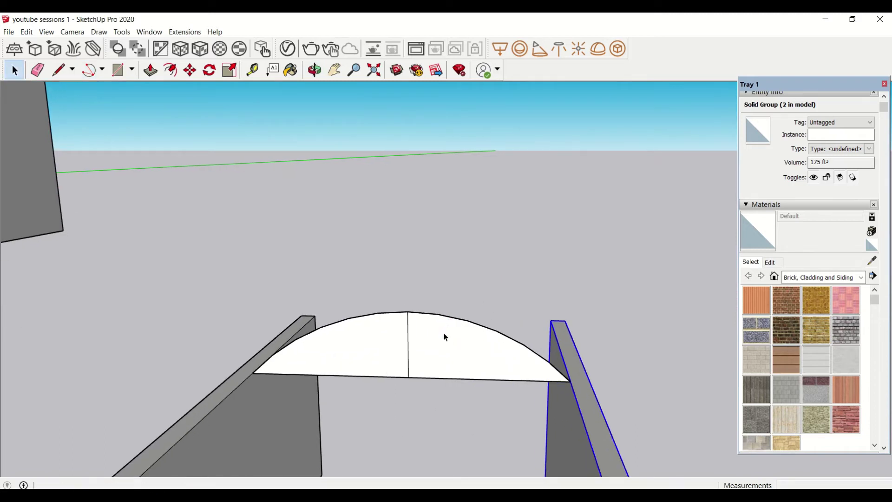
{"action": "left_click", "coordinate": [444, 318]}
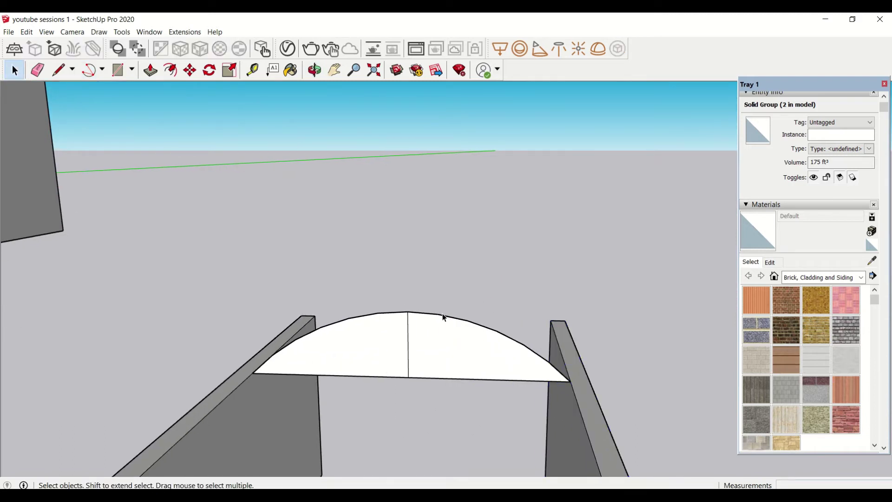
{"action": "left_click", "coordinate": [445, 318]}
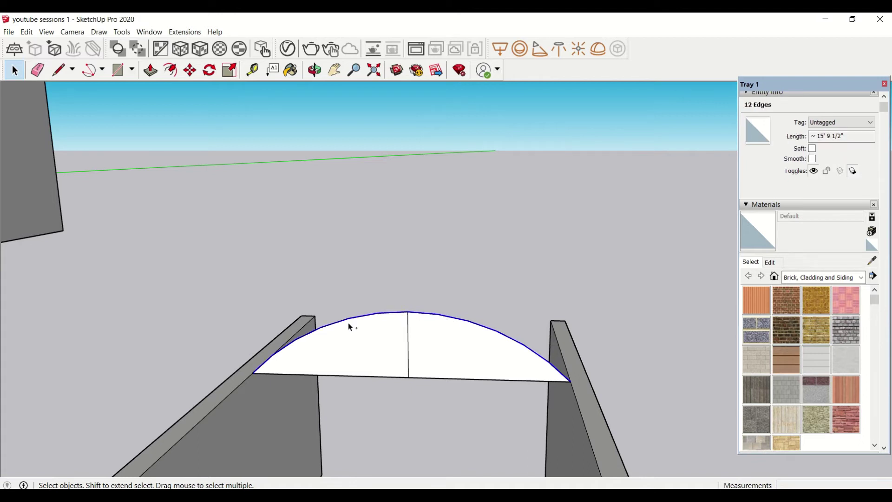
{"action": "left_click", "coordinate": [171, 70]}
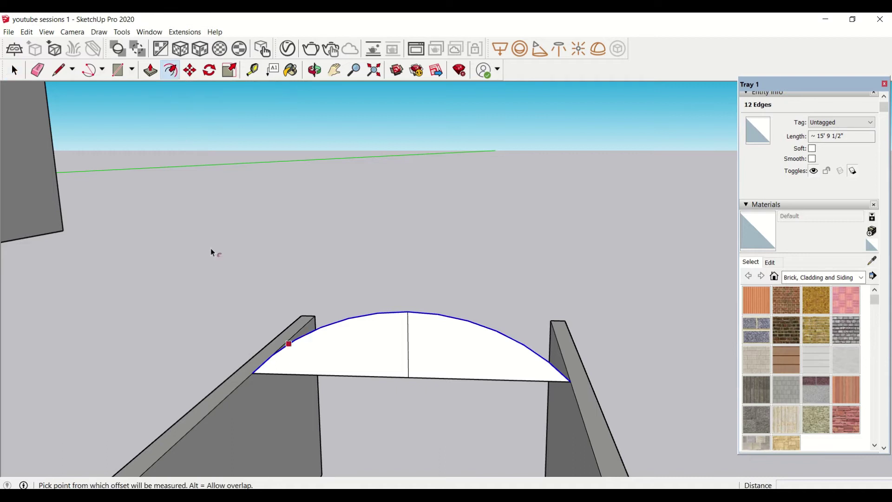
{"action": "left_click", "coordinate": [254, 372]}
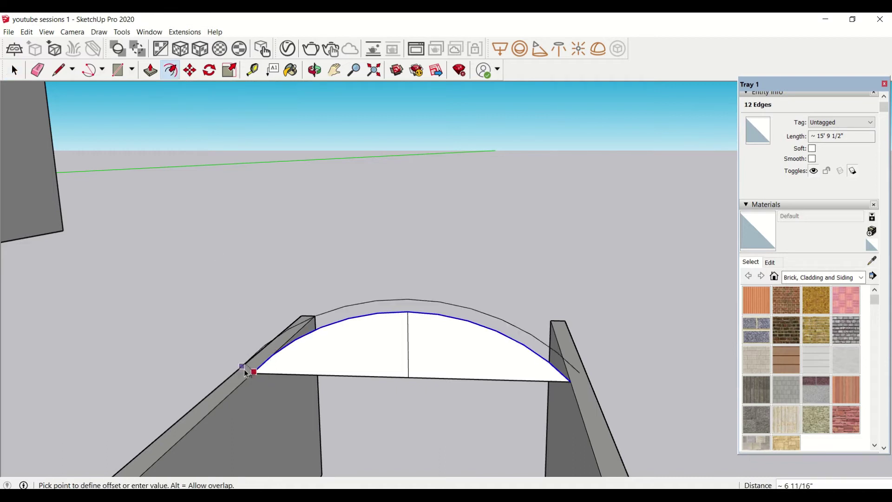
{"action": "left_click", "coordinate": [242, 372]}
Step: Close the ends between the two arcs with short lines to form the arch band's face
{"action": "scroll", "coordinate": [235, 366], "scroll_direction": "up", "scroll_amount": 3}
{"action": "key", "text": "l"}
{"action": "scroll", "coordinate": [284, 335], "scroll_direction": "down", "scroll_amount": 6}
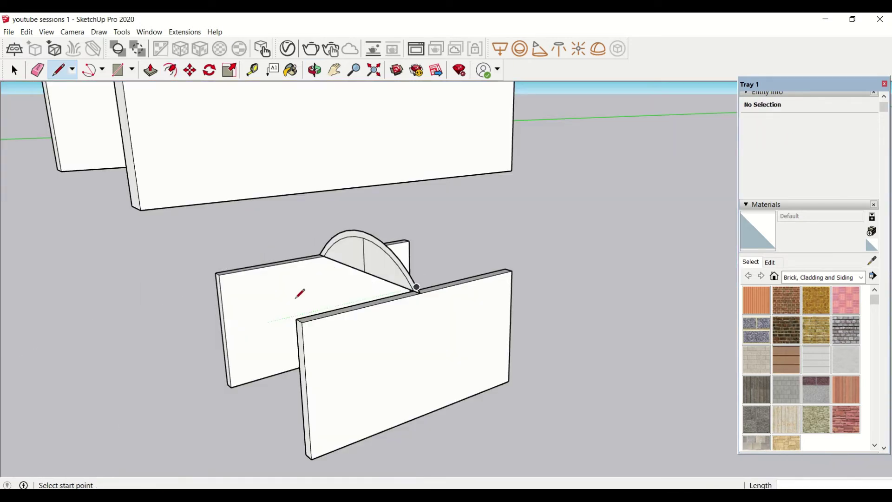
{"action": "middle_click_drag", "start_coordinate": [392, 239], "coordinate": [409, 251]}
{"action": "scroll", "coordinate": [410, 249], "scroll_direction": "up", "scroll_amount": 3}
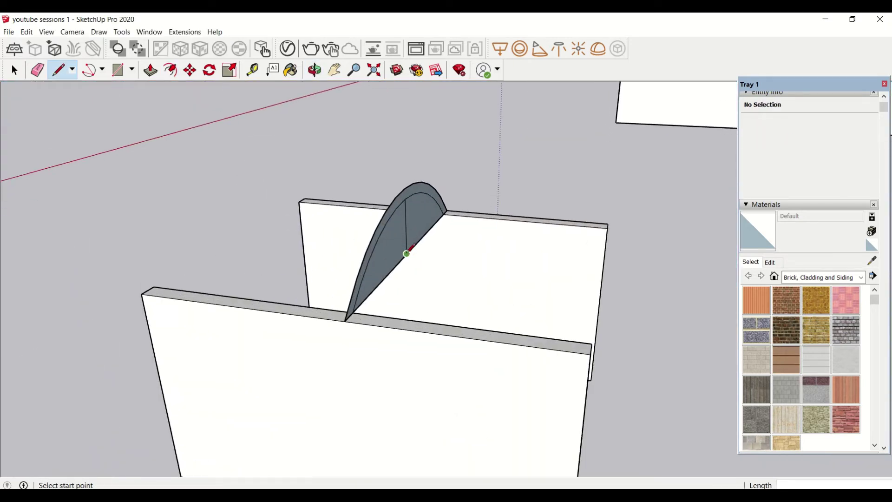
{"action": "scroll", "coordinate": [275, 255], "scroll_direction": "down", "scroll_amount": 5}
{"action": "middle_click_drag", "start_coordinate": [279, 280], "coordinate": [431, 271]}
{"action": "scroll", "coordinate": [407, 279], "scroll_direction": "up", "scroll_amount": 1}
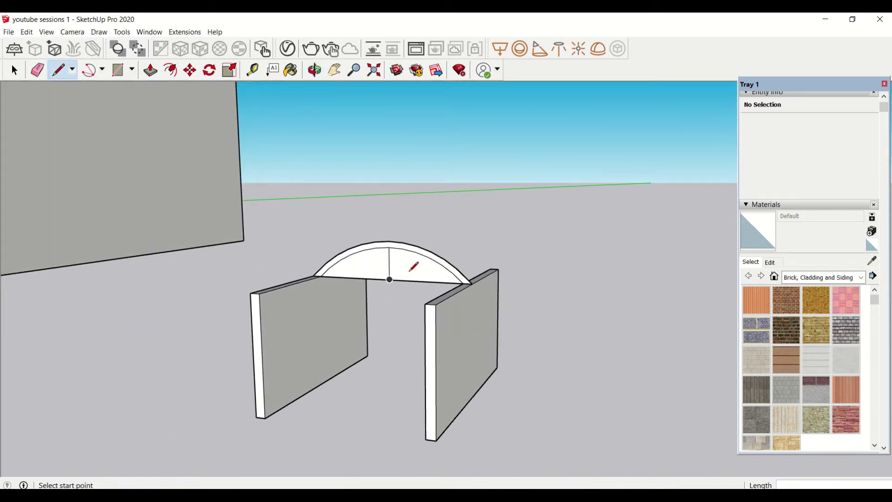
Step: Delete the two faces beneath the inner arc, on either side of the vertical line
{"action": "key", "text": "space"}
{"action": "left_click", "coordinate": [411, 276]}
{"action": "key", "text": "Delete"}
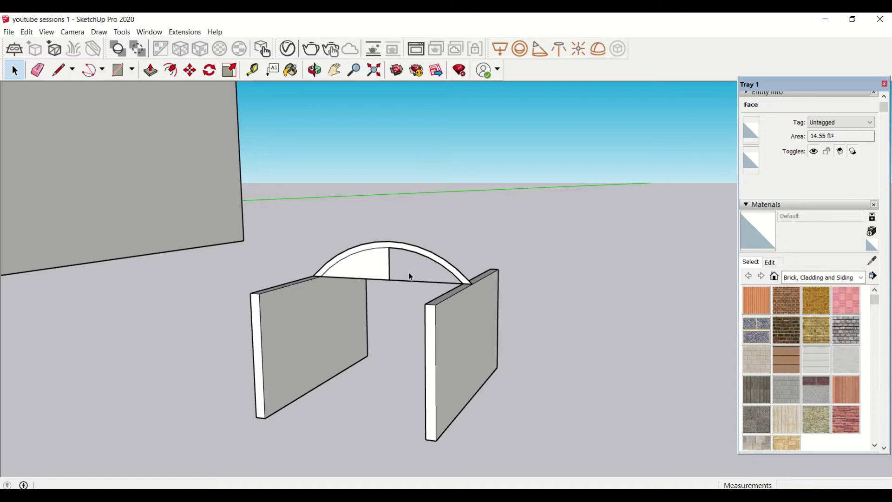
{"action": "left_click", "coordinate": [372, 273]}
{"action": "key", "text": "Delete"}
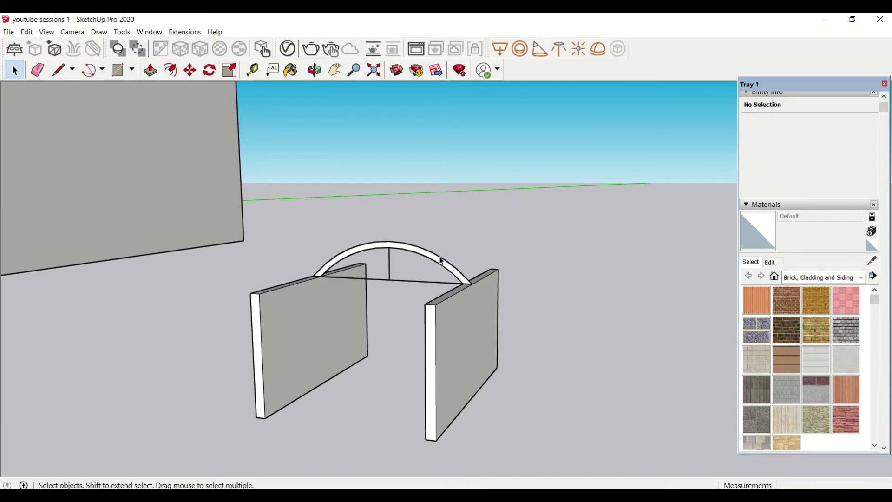
Step: Extrude the curved arch band 10' forward to the front ends of the walls
{"action": "scroll", "coordinate": [444, 258], "scroll_direction": "up", "scroll_amount": 3}
{"action": "left_click", "coordinate": [443, 279]}
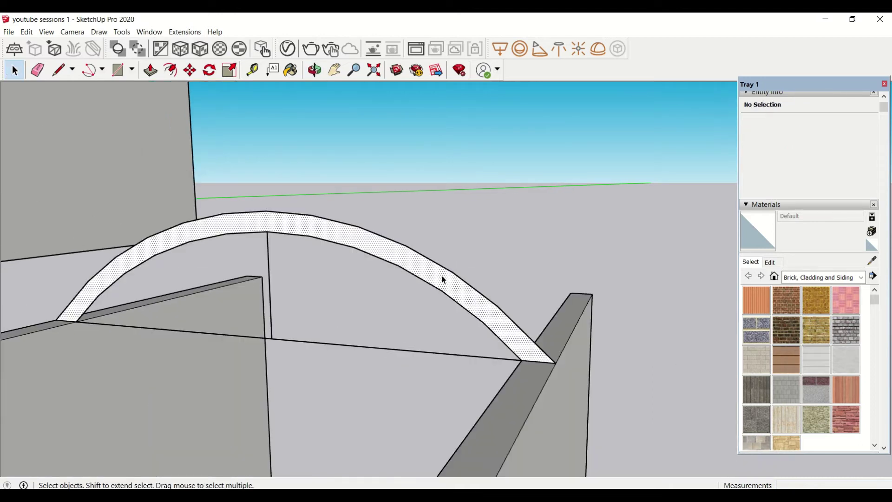
{"action": "key", "text": "p"}
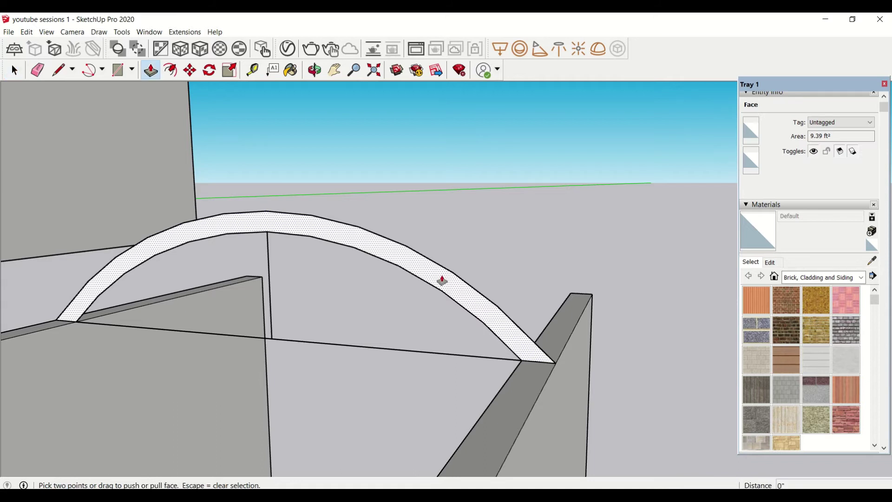
{"action": "scroll", "coordinate": [443, 280], "scroll_direction": "down", "scroll_amount": 3}
{"action": "left_click_drag", "start_coordinate": [443, 279], "coordinate": [412, 418]}
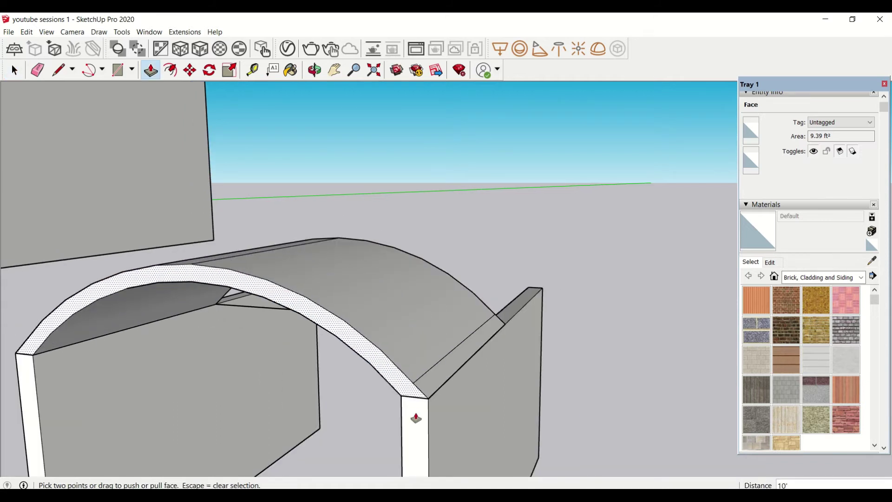
Step: Extrude the arch band's rear face backward to the far ends of the walls
{"action": "middle_click_drag", "start_coordinate": [446, 341], "coordinate": [326, 312]}
{"action": "left_click", "coordinate": [326, 300]}
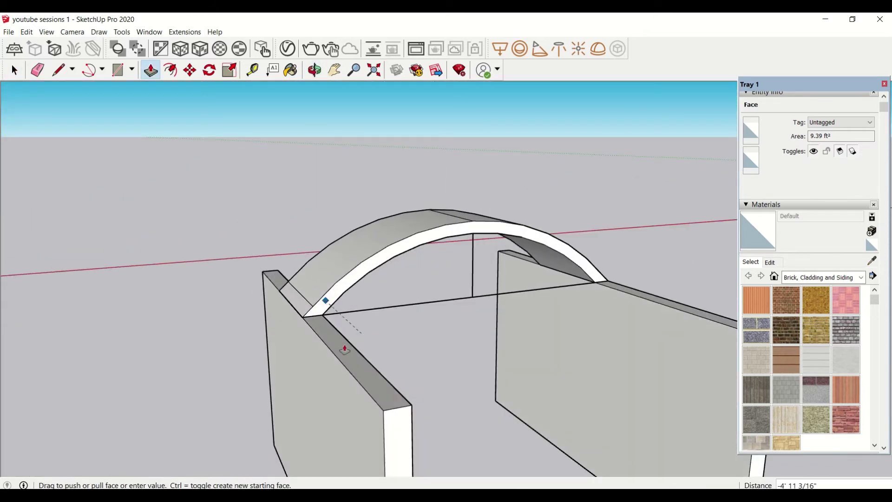
{"action": "key", "text": "space"}
Step: Place a guide line parallel to the wall's inner top edge, a short distance below it
{"action": "middle_click_drag", "start_coordinate": [328, 320], "coordinate": [235, 324]}
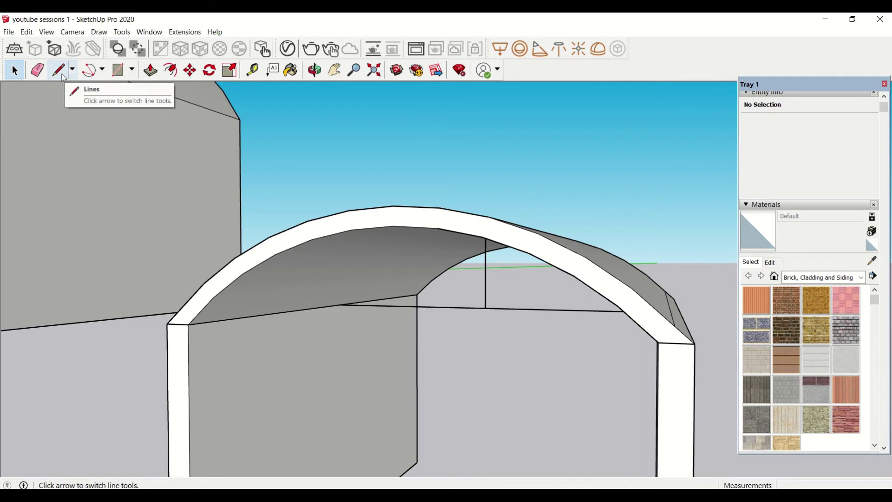
{"action": "left_click", "coordinate": [252, 70]}
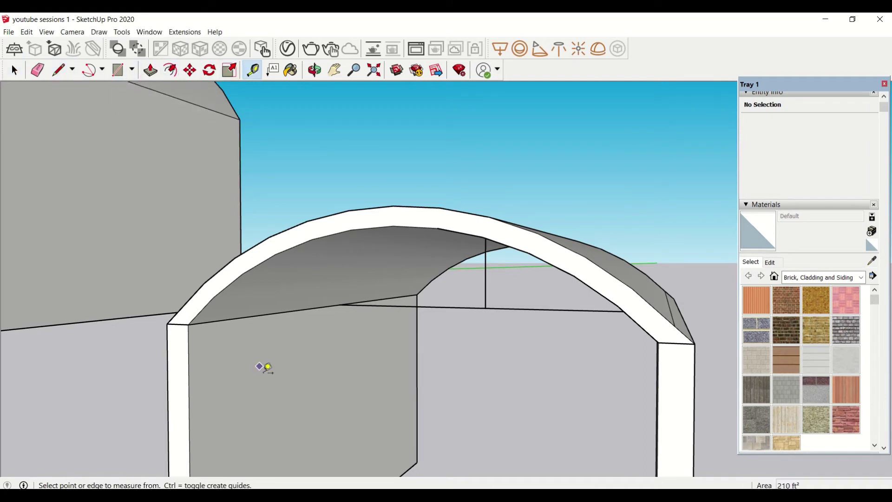
{"action": "scroll", "coordinate": [225, 316], "scroll_direction": "up", "scroll_amount": 4}
{"action": "left_click", "coordinate": [223, 318]}
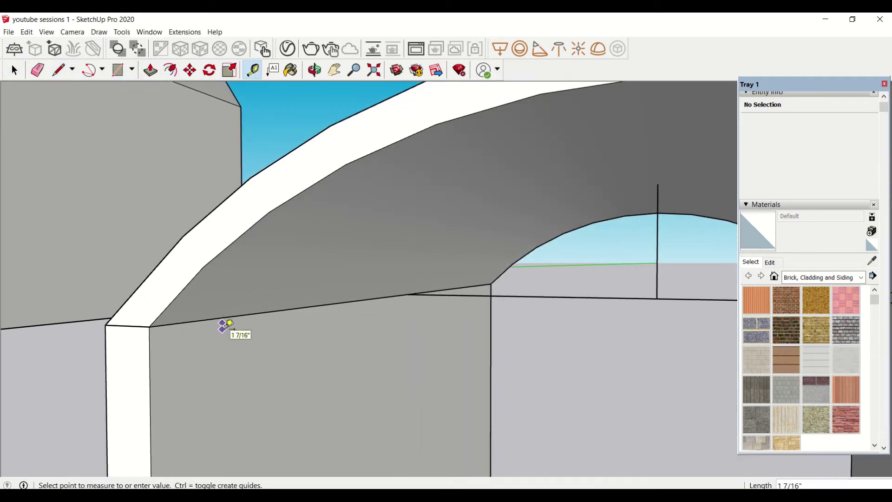
{"action": "left_click", "coordinate": [232, 330]}
{"action": "left_click", "coordinate": [241, 315]}
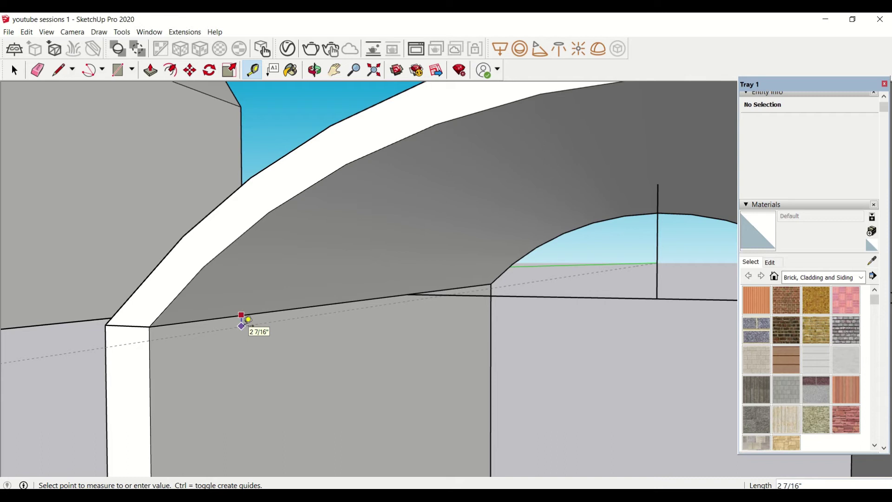
{"action": "left_click", "coordinate": [244, 321]}
Step: Select the connected wall geometry and outline the beam between the walls from the guide
{"action": "key", "text": "space"}
{"action": "triple_click", "coordinate": [202, 334]}
{"action": "left_click", "coordinate": [183, 339]}
{"action": "key", "text": "l"}
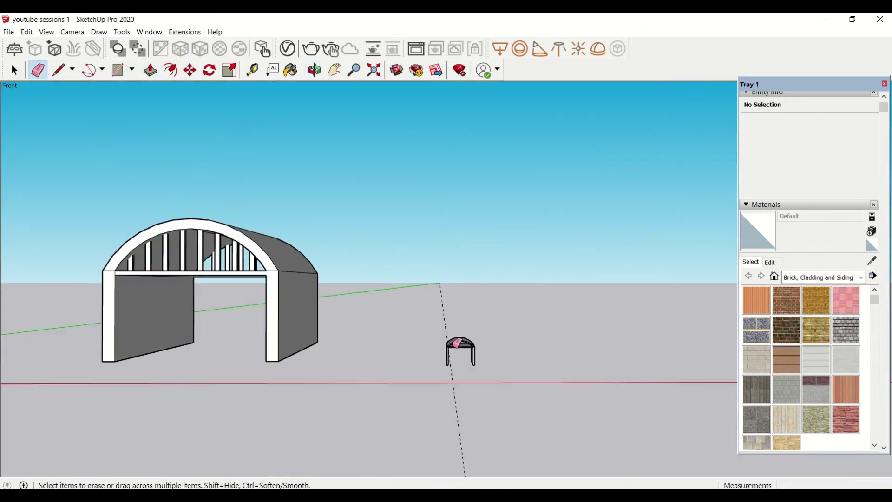
Step: Draw a 2" by 2" square on the beam's top near its front corner and extrude it up about 2 3/8"
{"action": "mouse_move", "coordinate": [252, 261]}
{"action": "middle_mouse_down"}
{"action": "mouse_move", "coordinate": [240, 260]}
{"action": "mouse_move", "coordinate": [249, 300]}
{"action": "mouse_move", "coordinate": [229, 269]}
{"action": "middle_mouse_up"}
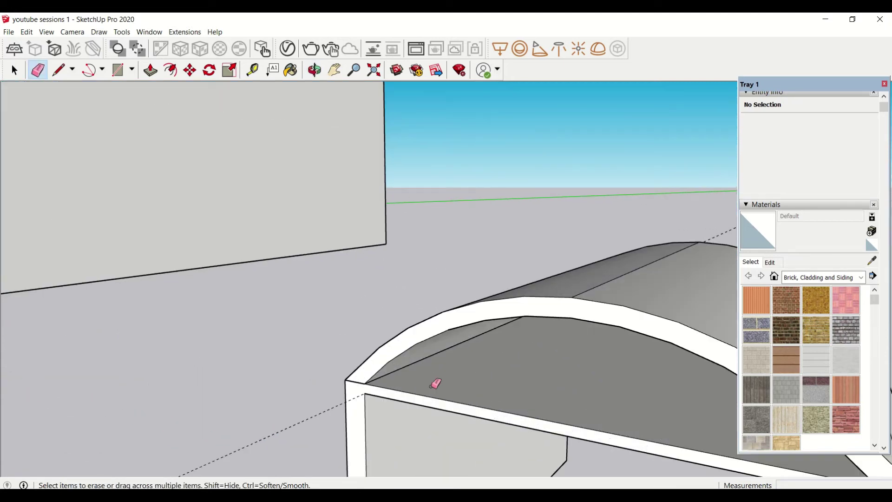
{"action": "key", "text": "r"}
{"action": "left_click", "coordinate": [372, 382]}
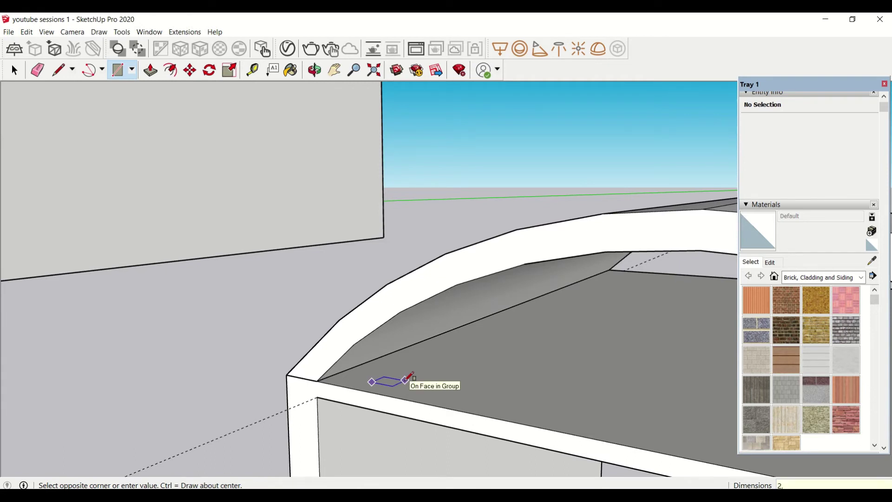
{"action": "left_click", "coordinate": [408, 379]}
{"action": "scroll", "coordinate": [404, 380], "scroll_direction": "up", "scroll_amount": 4}
{"action": "key", "text": "space"}
{"action": "left_click", "coordinate": [365, 392]}
{"action": "scroll", "coordinate": [362, 401], "scroll_direction": "up", "scroll_amount": 2}
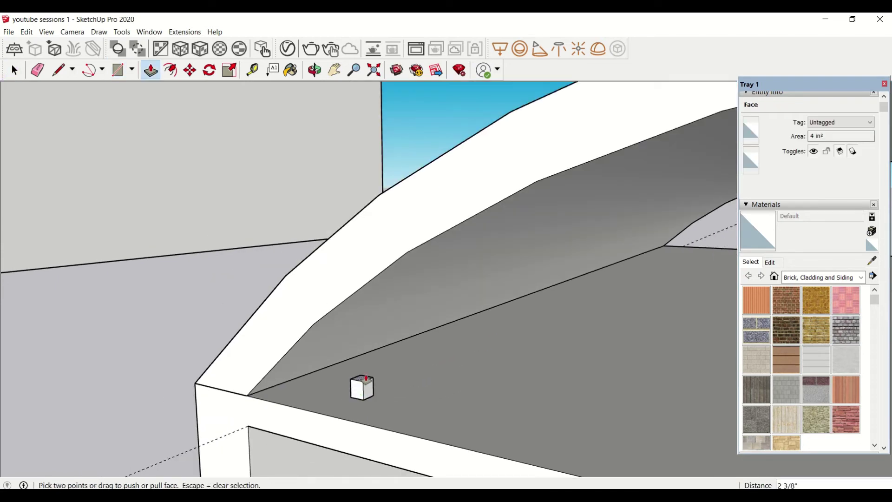
Step: Copy the small block along the beam's front edge to its far end, dividing the distance into 15 equally spaced copies
{"action": "triple_click", "coordinate": [360, 389]}
{"action": "key", "text": "m"}
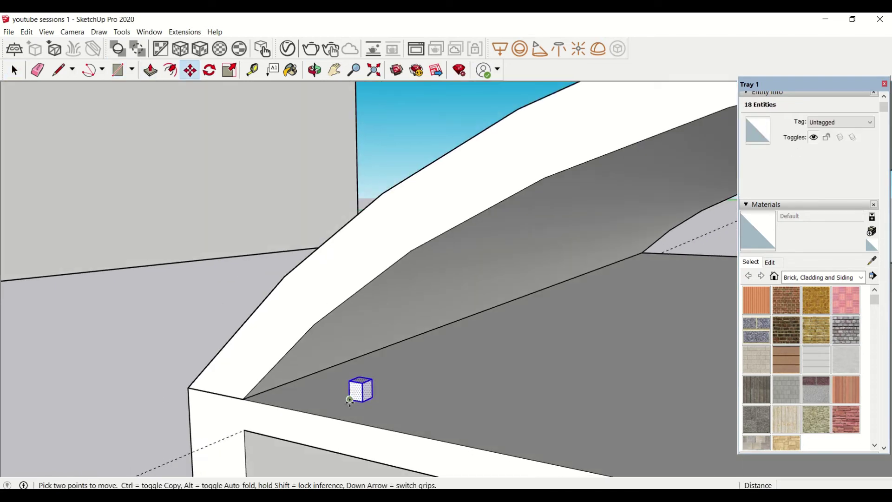
{"action": "left_click", "coordinate": [350, 398]}
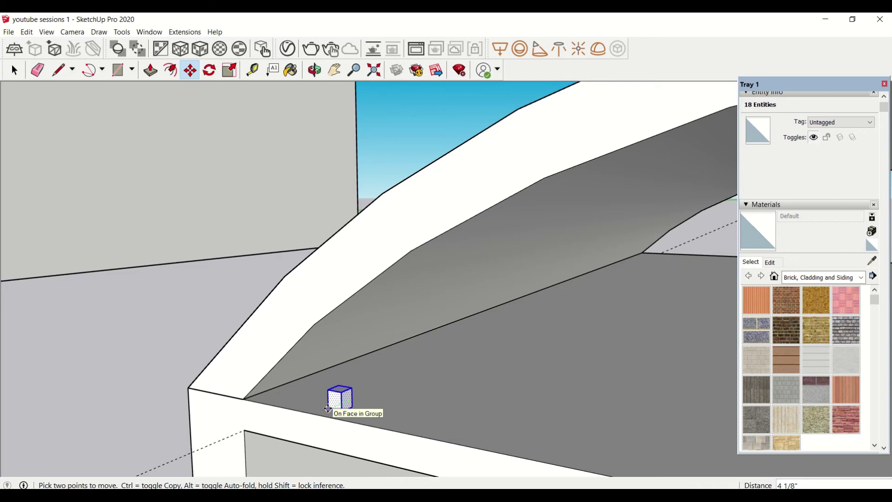
{"action": "middle_click_drag", "start_coordinate": [328, 409], "coordinate": [283, 378]}
{"action": "key", "text": "ctrl"}
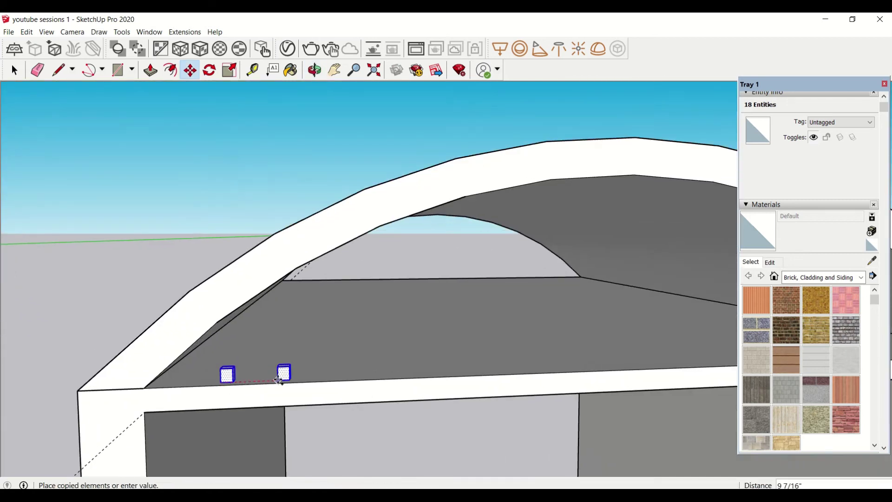
{"action": "scroll", "coordinate": [325, 377], "scroll_direction": "down", "scroll_amount": 5}
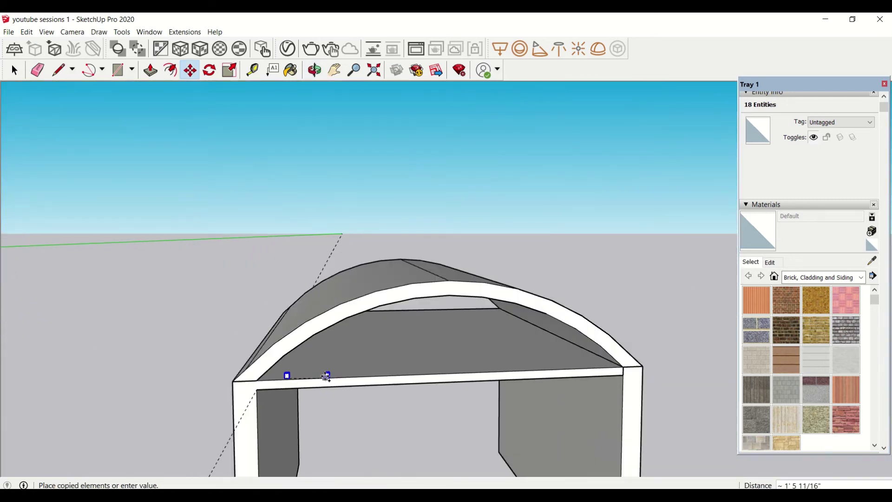
{"action": "left_click", "coordinate": [594, 364]}
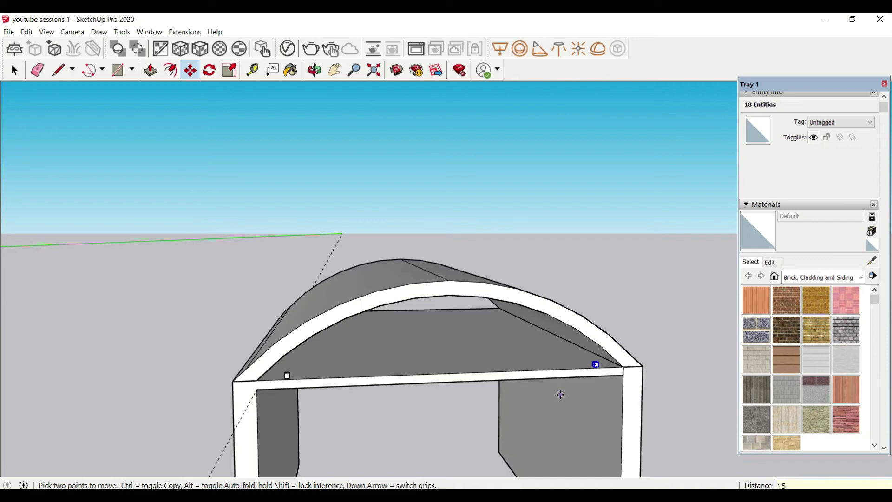
{"action": "key", "text": "Return"}
Step: Extrude the first two blocks next to the wall upward to the arch's underside as vertical bars
{"action": "middle_click_drag", "start_coordinate": [560, 395], "coordinate": [404, 454]}
{"action": "key", "text": "m"}
{"action": "scroll", "coordinate": [309, 373], "scroll_direction": "up", "scroll_amount": 2}
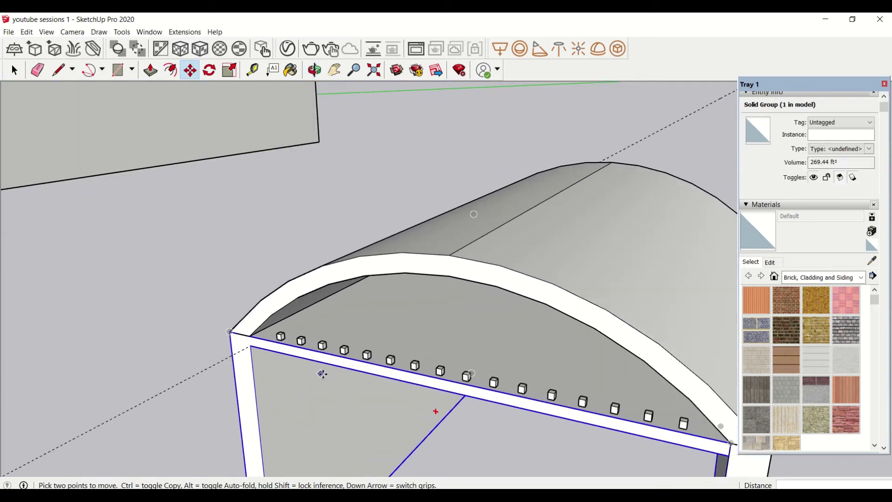
{"action": "middle_click_drag", "start_coordinate": [355, 380], "coordinate": [404, 344]}
{"action": "scroll", "coordinate": [177, 270], "scroll_direction": "up", "scroll_amount": 3}
{"action": "key", "text": "space"}
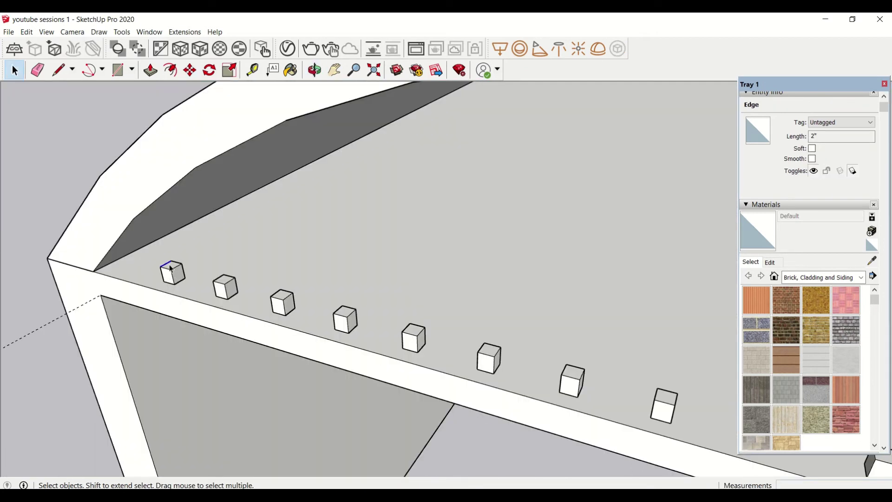
{"action": "left_click", "coordinate": [172, 270]}
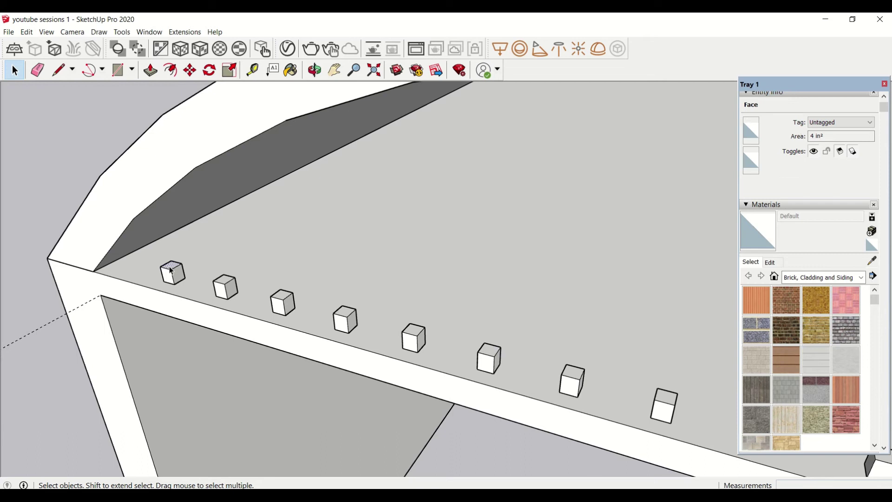
{"action": "key", "text": "p"}
{"action": "left_click", "coordinate": [170, 269]}
{"action": "left_click", "coordinate": [174, 176]}
{"action": "middle_click_drag", "start_coordinate": [173, 177], "coordinate": [193, 92]}
{"action": "left_click", "coordinate": [181, 143]}
{"action": "scroll", "coordinate": [181, 143], "scroll_direction": "down", "scroll_amount": 5}
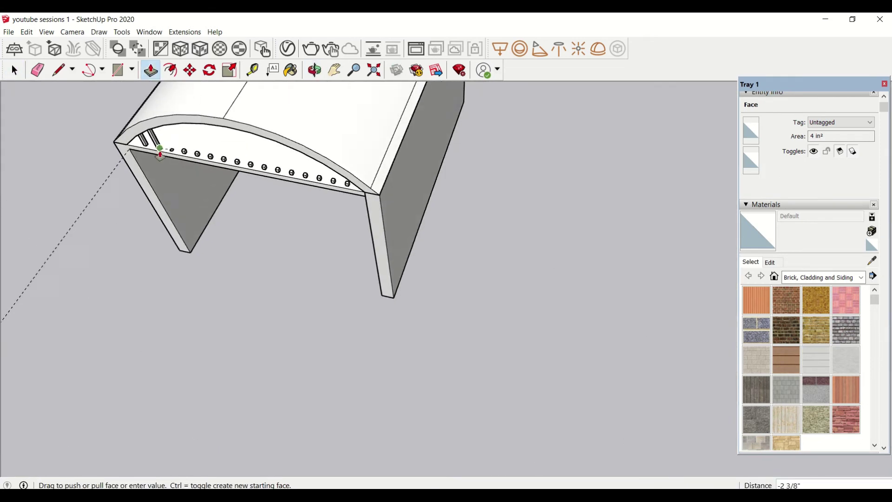
Step: Extrude the remaining blocks along the beam up to the arch's underside to complete the row of bars
{"action": "scroll", "coordinate": [153, 144], "scroll_direction": "up", "scroll_amount": 8}
{"action": "left_click", "coordinate": [127, 364]}
{"action": "left_click", "coordinate": [53, 145]}
{"action": "left_click", "coordinate": [209, 352]}
{"action": "left_click", "coordinate": [138, 121]}
{"action": "key", "text": "s"}
{"action": "key", "text": "p"}
{"action": "scroll", "coordinate": [299, 266], "scroll_direction": "up", "scroll_amount": 8}
{"action": "key", "text": "space"}
{"action": "key", "text": "p"}
{"action": "left_click", "coordinate": [309, 236]}
{"action": "left_click", "coordinate": [321, 175]}
{"action": "scroll", "coordinate": [348, 183], "scroll_direction": "down", "scroll_amount": 8}
{"action": "left_click", "coordinate": [375, 181]}
{"action": "scroll", "coordinate": [338, 201], "scroll_direction": "up", "scroll_amount": 8}
{"action": "left_click", "coordinate": [315, 218]}
{"action": "scroll", "coordinate": [314, 218], "scroll_direction": "down", "scroll_amount": 6}
{"action": "left_click", "coordinate": [296, 92]}
{"action": "left_click", "coordinate": [333, 197]}
{"action": "left_click", "coordinate": [323, 136]}
{"action": "scroll", "coordinate": [424, 197], "scroll_direction": "up", "scroll_amount": 8}
{"action": "scroll", "coordinate": [297, 278], "scroll_direction": "down", "scroll_amount": 12}
{"action": "middle_click_drag", "start_coordinate": [298, 279], "coordinate": [269, 314]}
{"action": "scroll", "coordinate": [325, 297], "scroll_direction": "up", "scroll_amount": 12}
Step: Select all the vertical bars beneath the arch and paint them with Metal Seamed from the Metal materials
{"action": "key", "text": "t"}
{"action": "scroll", "coordinate": [428, 298], "scroll_direction": "down", "scroll_amount": 12}
{"action": "middle_click_drag", "start_coordinate": [522, 313], "coordinate": [205, 390]}
{"action": "key", "text": "space"}
{"action": "triple_click", "coordinate": [290, 360]}
{"action": "triple_click", "coordinate": [318, 362], "text": "ctrl"}
{"action": "triple_click", "coordinate": [345, 362], "text": "ctrl"}
{"action": "triple_click", "coordinate": [371, 362], "text": "ctrl"}
{"action": "triple_click", "coordinate": [397, 362], "text": "ctrl"}
{"action": "triple_click", "coordinate": [424, 348], "text": "ctrl"}
{"action": "triple_click", "coordinate": [447, 354], "text": "ctrl"}
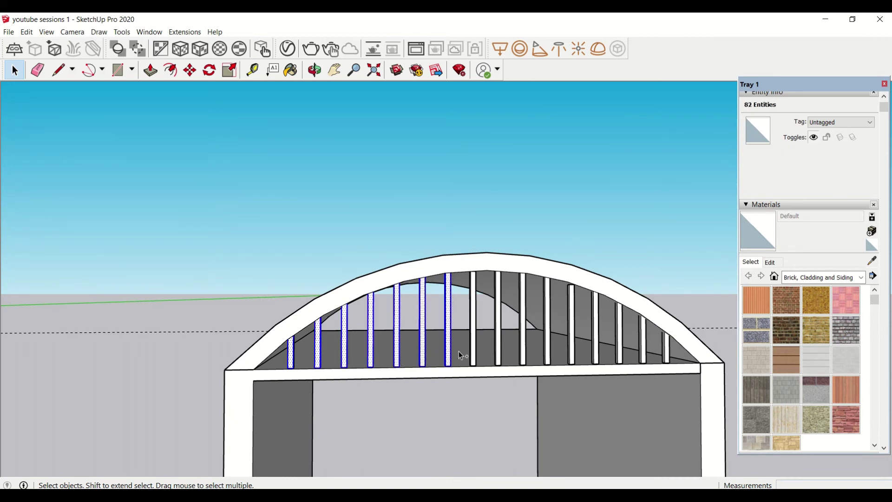
{"action": "triple_click", "coordinate": [473, 356], "text": "ctrl"}
{"action": "triple_click", "coordinate": [498, 356], "text": "ctrl"}
{"action": "scroll", "coordinate": [524, 357], "scroll_direction": "up", "scroll_amount": 5}
{"action": "triple_click", "coordinate": [635, 386], "text": "ctrl"}
{"action": "triple_click", "coordinate": [452, 390], "text": "ctrl"}
{"action": "middle_click_drag", "start_coordinate": [635, 386], "coordinate": [120, 358], "text": "shift"}
{"action": "triple_click", "coordinate": [360, 397], "text": "ctrl"}
{"action": "scroll", "coordinate": [360, 398], "scroll_direction": "down", "scroll_amount": 8}
{"action": "left_click", "coordinate": [844, 279]}
{"action": "left_click", "coordinate": [810, 371]}
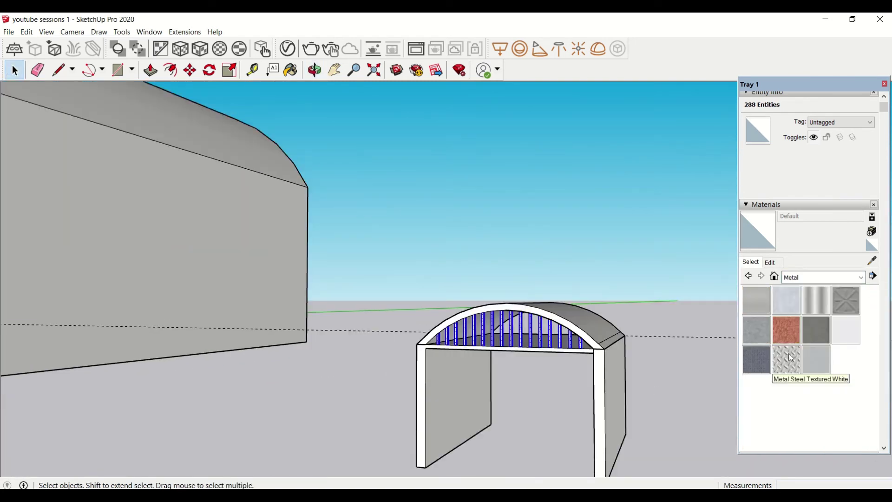
{"action": "left_click", "coordinate": [817, 330]}
{"action": "scroll", "coordinate": [542, 325], "scroll_direction": "up", "scroll_amount": 6}
{"action": "scroll", "coordinate": [535, 330], "scroll_direction": "down", "scroll_amount": 6}
{"action": "left_click", "coordinate": [509, 333]}
Step: Paint the walls, beam and arch roof with Brick Antique 01 from the Brick, Cladding and Siding materials
{"action": "mouse_move", "coordinate": [509, 332]}
{"action": "middle_mouse_down"}
{"action": "mouse_move", "coordinate": [530, 426]}
{"action": "mouse_move", "coordinate": [498, 406]}
{"action": "mouse_move", "coordinate": [473, 413]}
{"action": "middle_mouse_up"}
{"action": "scroll", "coordinate": [498, 406], "scroll_direction": "down", "scroll_amount": 4}
{"action": "left_click", "coordinate": [812, 277]}
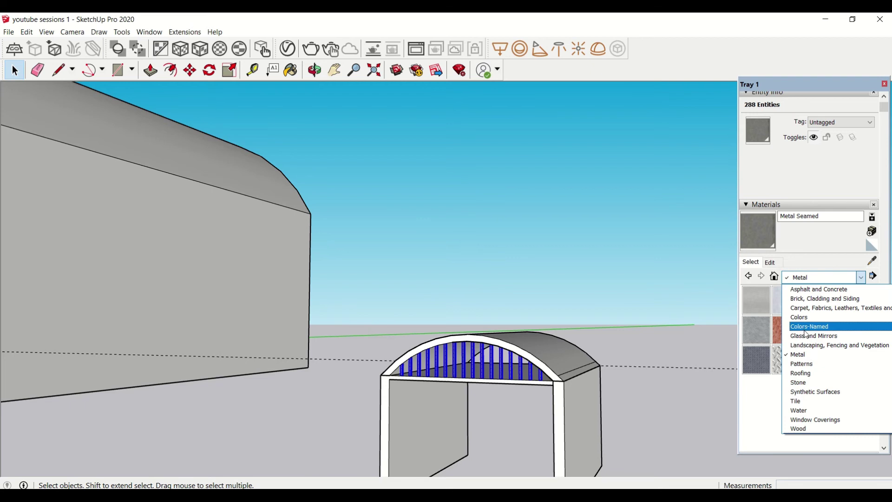
{"action": "left_click", "coordinate": [802, 298]}
{"action": "left_click", "coordinate": [785, 312]}
{"action": "left_click", "coordinate": [578, 413]}
{"action": "scroll", "coordinate": [335, 294], "scroll_direction": "up", "scroll_amount": 3}
{"action": "mouse_move", "coordinate": [335, 294]}
{"action": "middle_mouse_down"}
{"action": "mouse_move", "coordinate": [590, 380]}
{"action": "mouse_move", "coordinate": [399, 381]}
{"action": "mouse_move", "coordinate": [413, 399]}
{"action": "middle_mouse_up"}
{"action": "left_click", "coordinate": [590, 381]}
{"action": "key", "text": "space"}
{"action": "key", "text": "space"}
Step: Examine the metal bars and brick surfaces closely at the beam's end, and the whole structure from the front
{"action": "scroll", "coordinate": [384, 392], "scroll_direction": "up", "scroll_amount": 4}
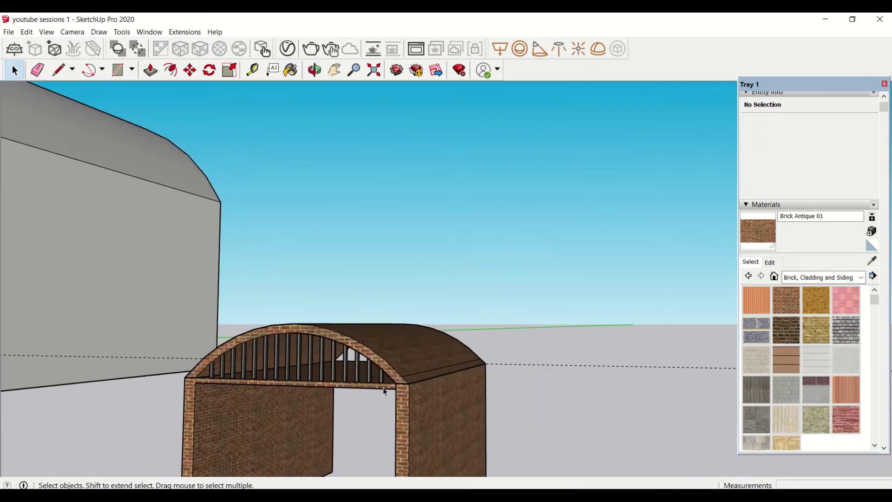
{"action": "scroll", "coordinate": [385, 392], "scroll_direction": "up", "scroll_amount": 2}
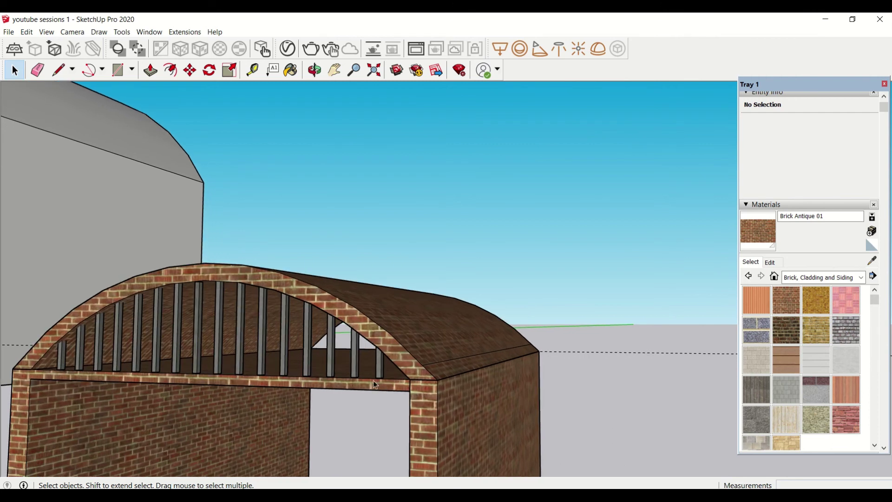
{"action": "middle_click_drag", "start_coordinate": [382, 373], "coordinate": [382, 383]}
{"action": "scroll", "coordinate": [382, 384], "scroll_direction": "up", "scroll_amount": 3}
{"action": "scroll", "coordinate": [383, 387], "scroll_direction": "up", "scroll_amount": 3}
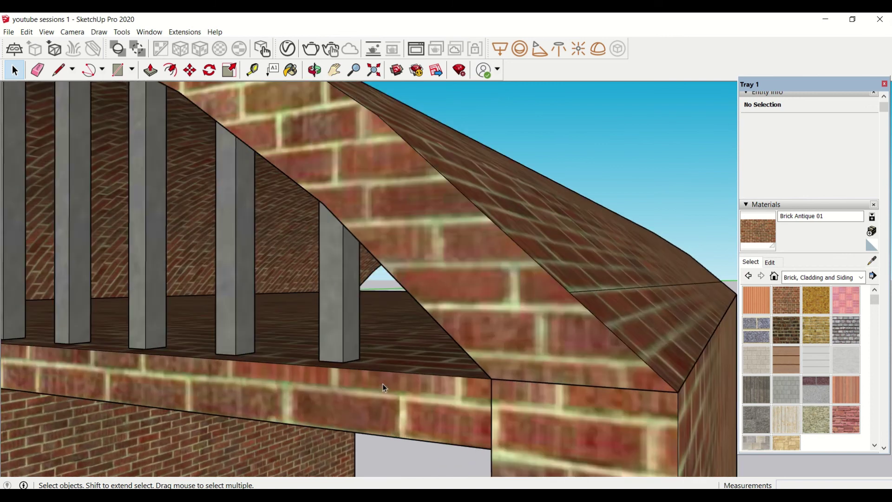
{"action": "left_click", "coordinate": [350, 341]}
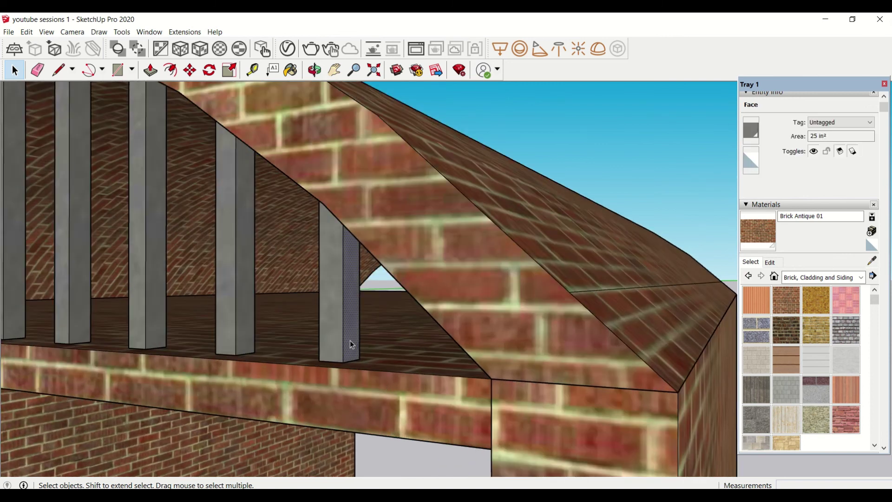
{"action": "scroll", "coordinate": [346, 342], "scroll_direction": "down", "scroll_amount": 3}
{"action": "scroll", "coordinate": [348, 346], "scroll_direction": "down", "scroll_amount": 3}
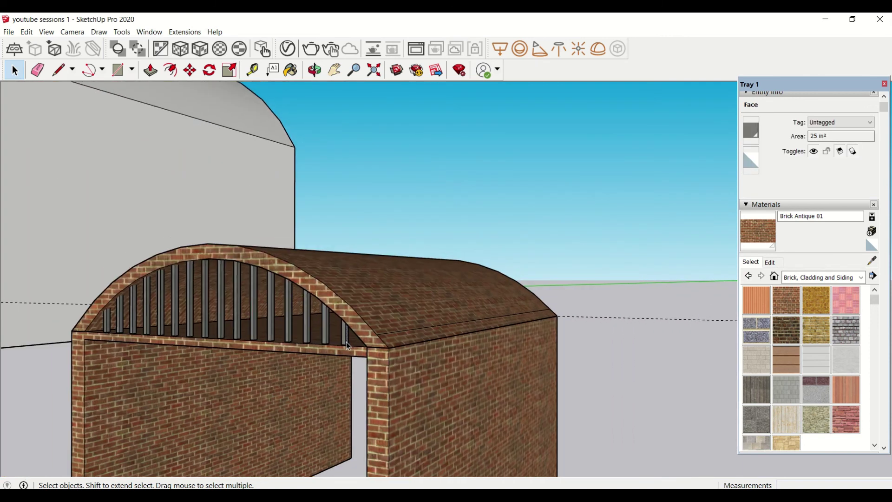
{"action": "scroll", "coordinate": [397, 337], "scroll_direction": "down", "scroll_amount": 2}
{"action": "middle_click_drag", "start_coordinate": [356, 338], "coordinate": [615, 313]}
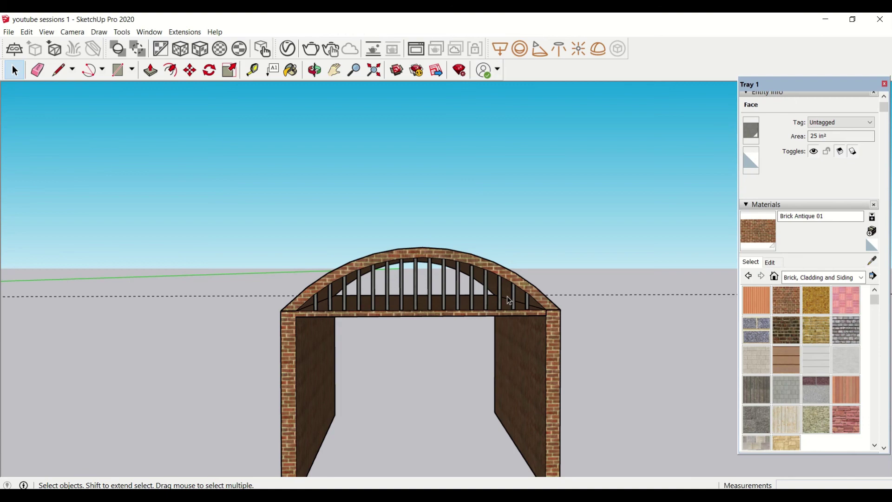
Step: Switch to Chrome, open the Online Training Program form and read through its course options and contact fields
{"action": "key", "text": "alt+Tab"}
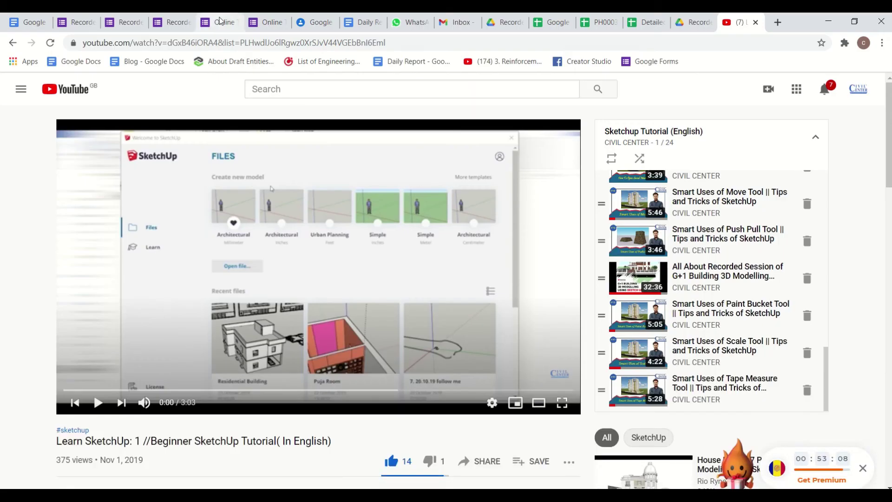
{"action": "left_click", "coordinate": [259, 23]}
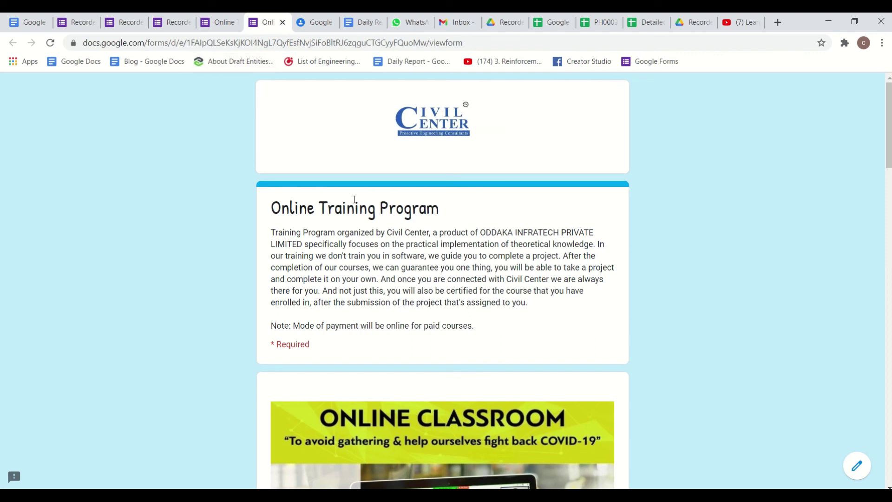
{"action": "scroll", "coordinate": [354, 199], "scroll_direction": "down", "scroll_amount": 8}
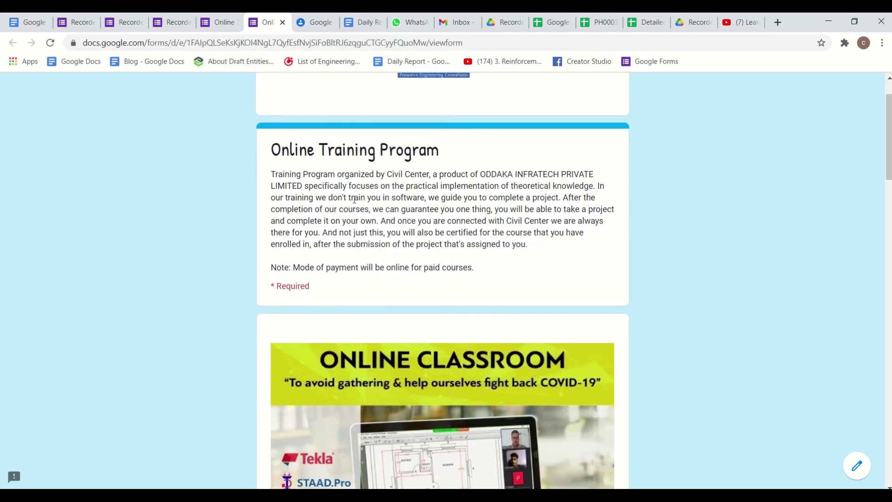
{"action": "scroll", "coordinate": [354, 203], "scroll_direction": "down", "scroll_amount": 6}
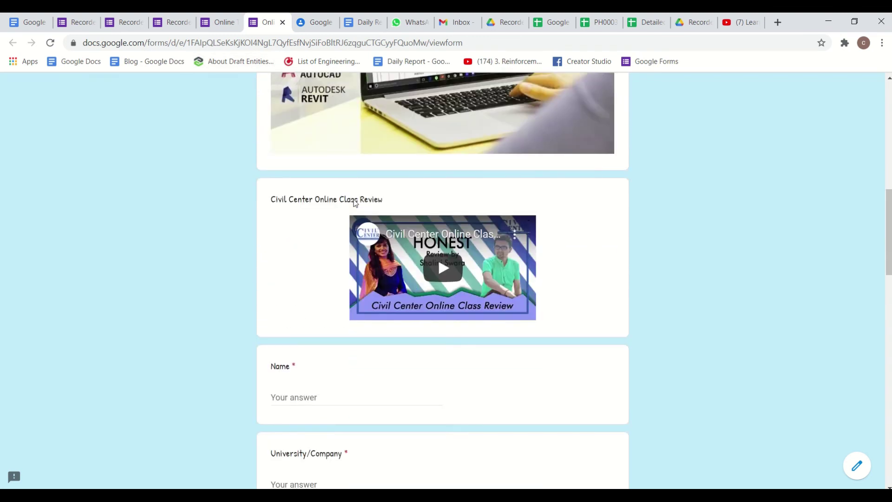
{"action": "scroll", "coordinate": [355, 203], "scroll_direction": "down", "scroll_amount": 4}
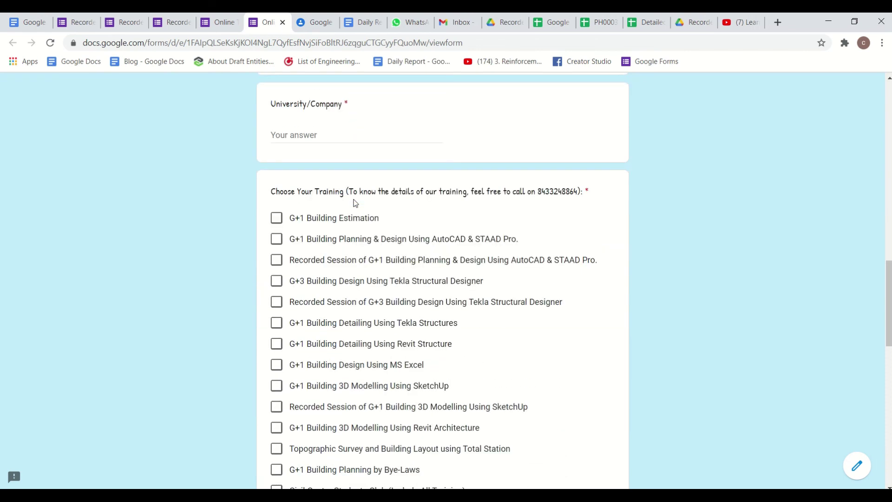
{"action": "scroll", "coordinate": [355, 203], "scroll_direction": "down", "scroll_amount": 9}
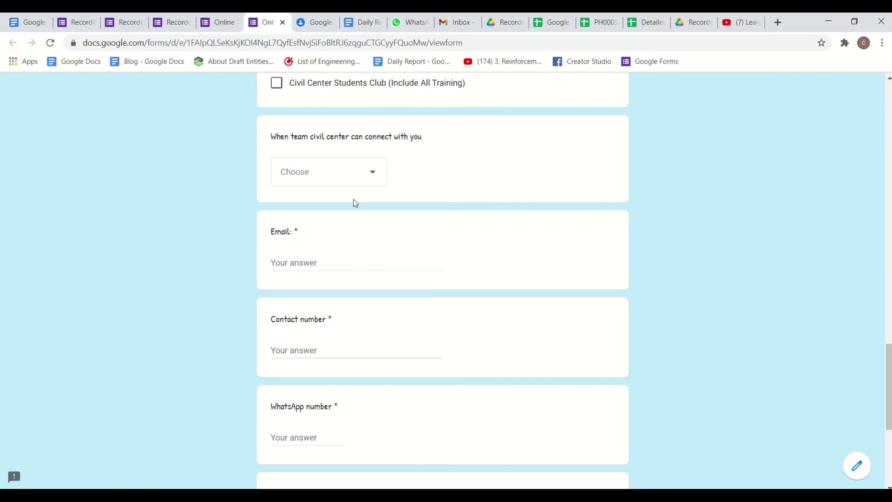